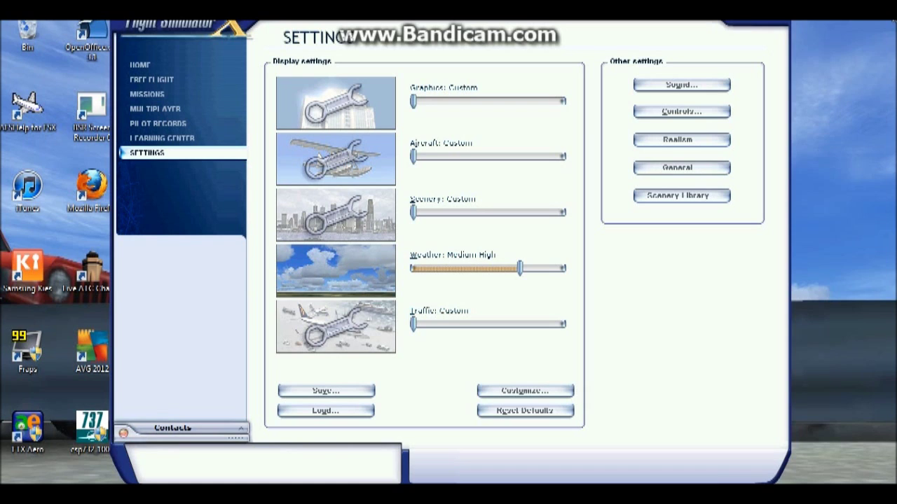
Open the display customization, set the target frame rate to 73 and keep texture filtering at Anisotropic
left_click(543, 392)
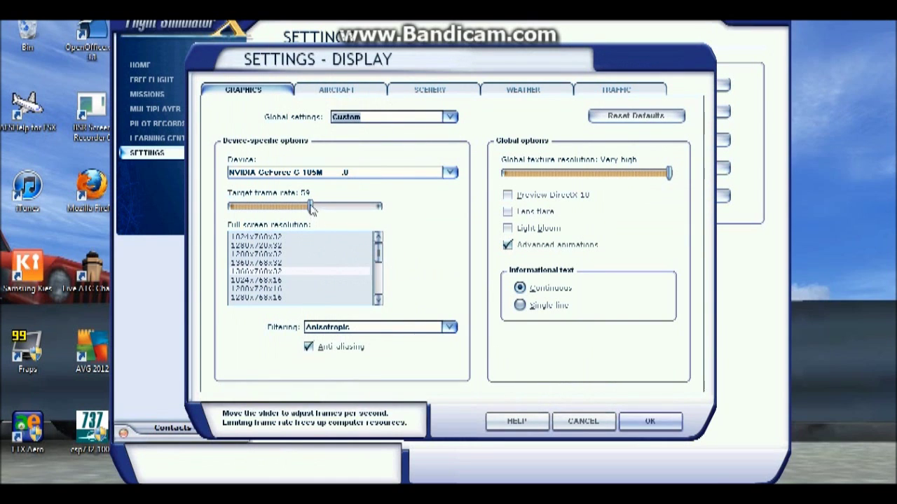
left_click_drag(312, 210, 397, 210)
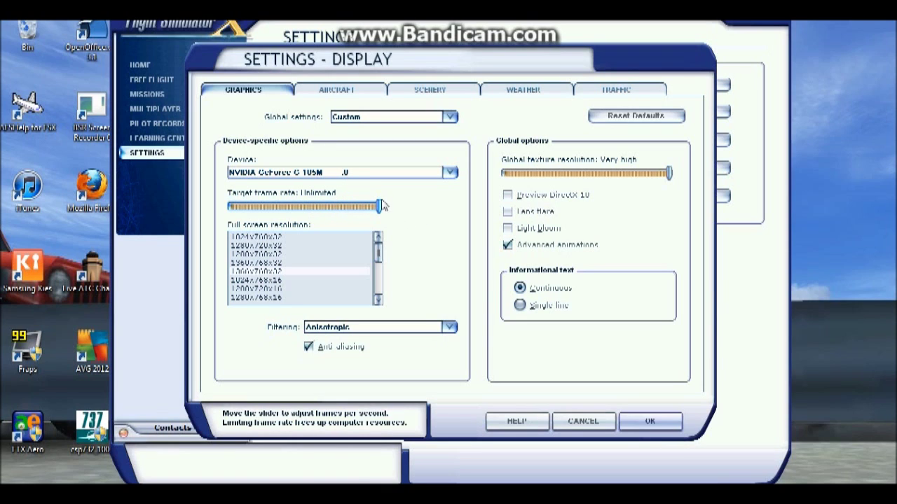
left_click_drag(378, 212, 335, 216)
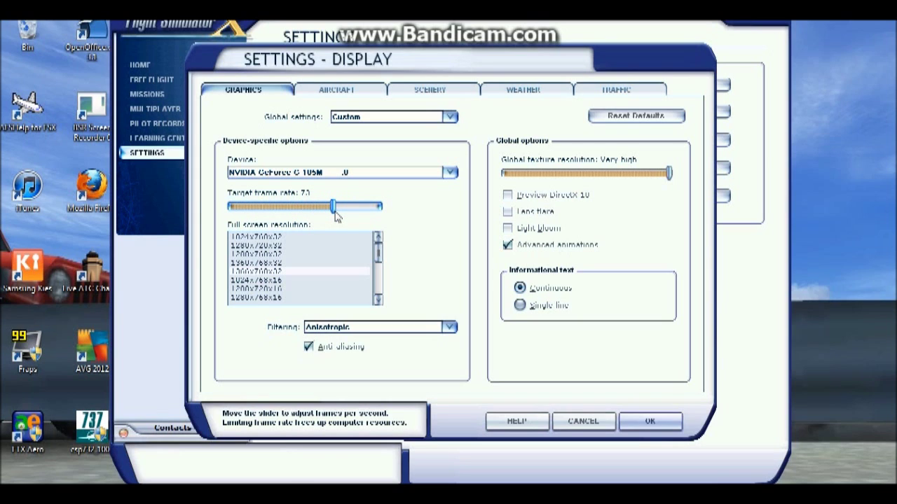
left_click(450, 328)
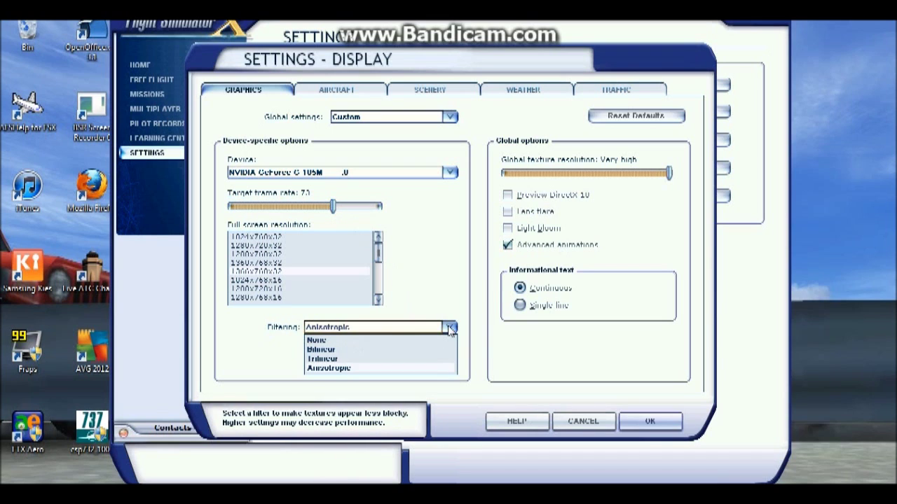
left_click(420, 368)
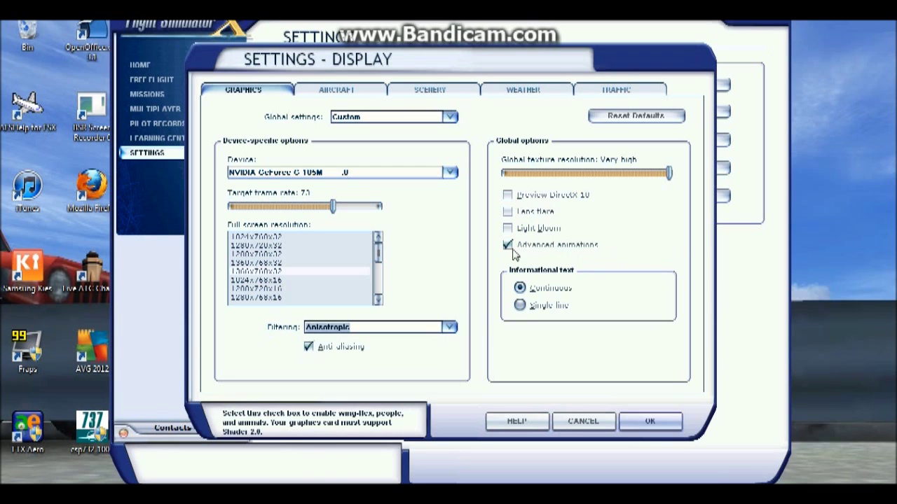
Open the aircraft display settings and toggle the option for landing lights illuminating the ground on and off again
left_click(361, 92)
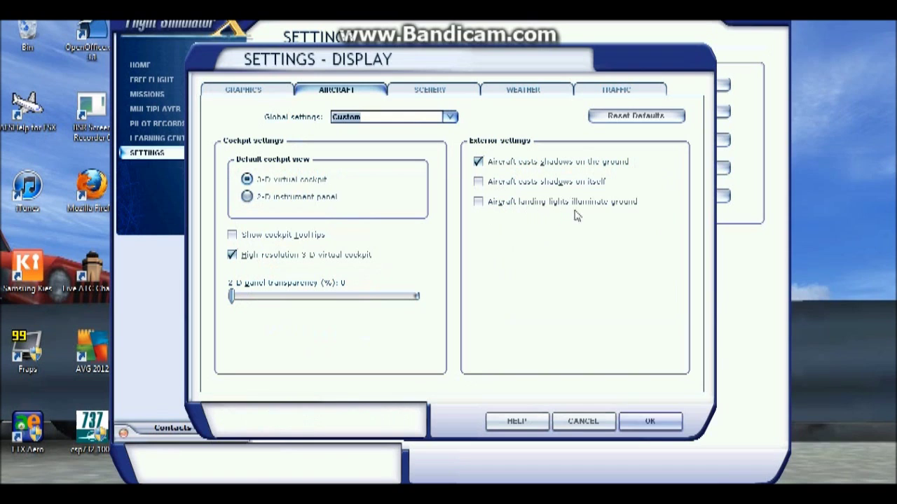
left_click(479, 202)
left_click(478, 202)
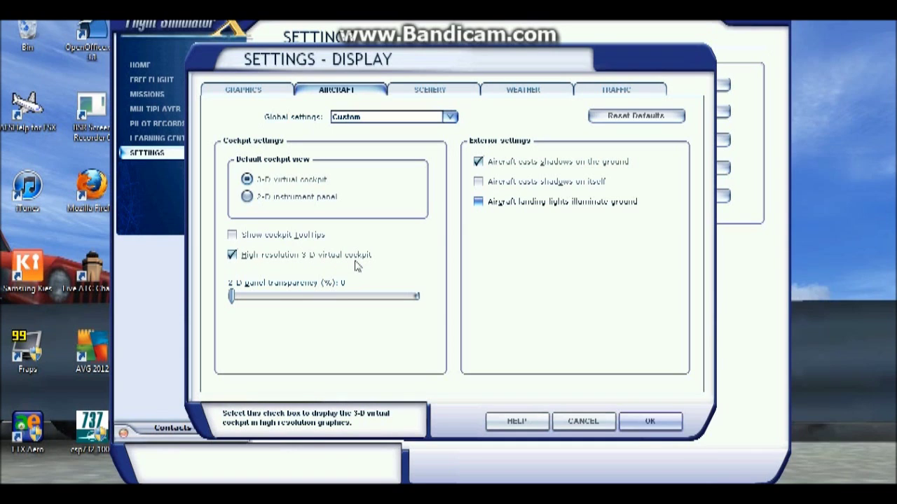
In the scenery display settings, try the different level of detail radius values and set it to Medium
left_click(433, 92)
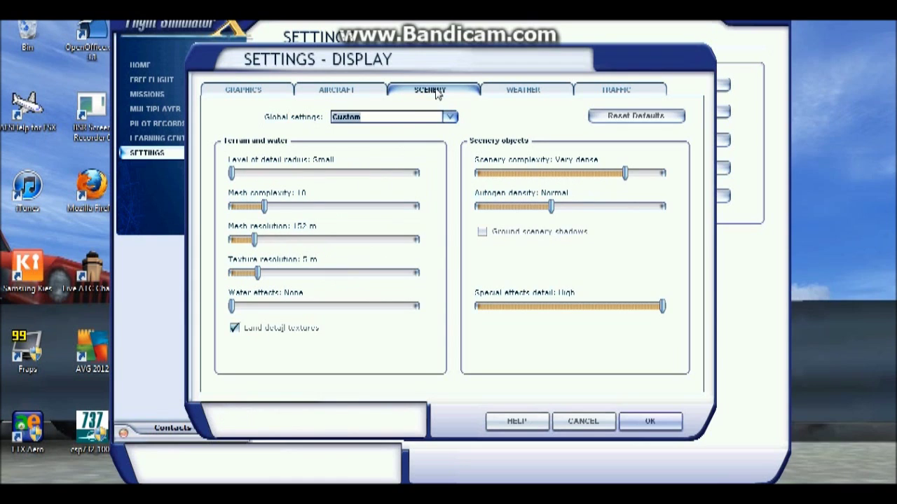
left_click(326, 175)
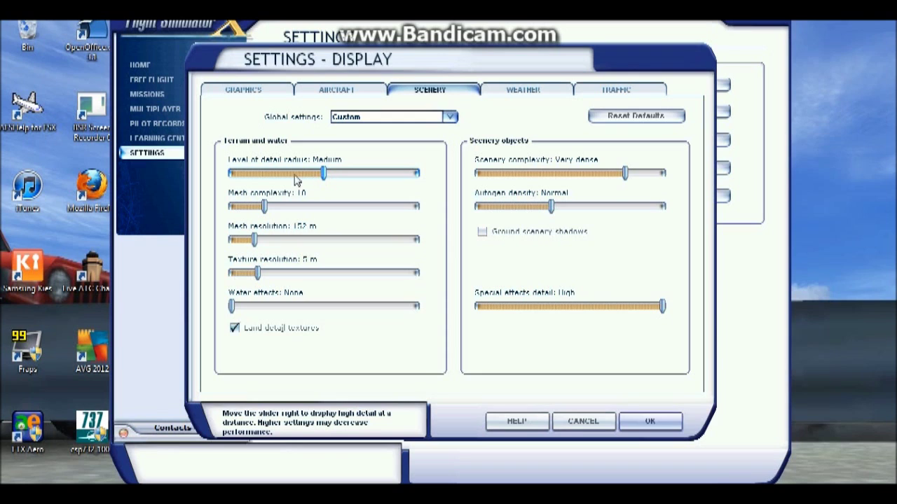
left_click(238, 175)
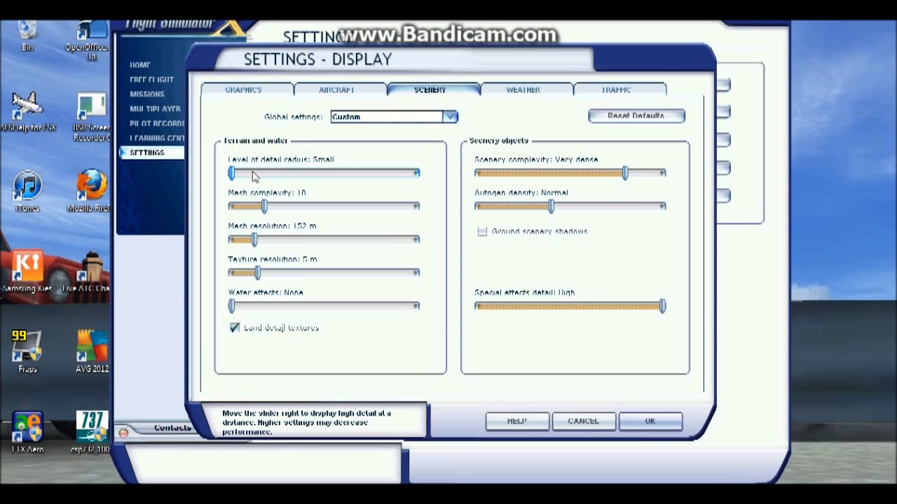
left_click(341, 174)
left_click(396, 175)
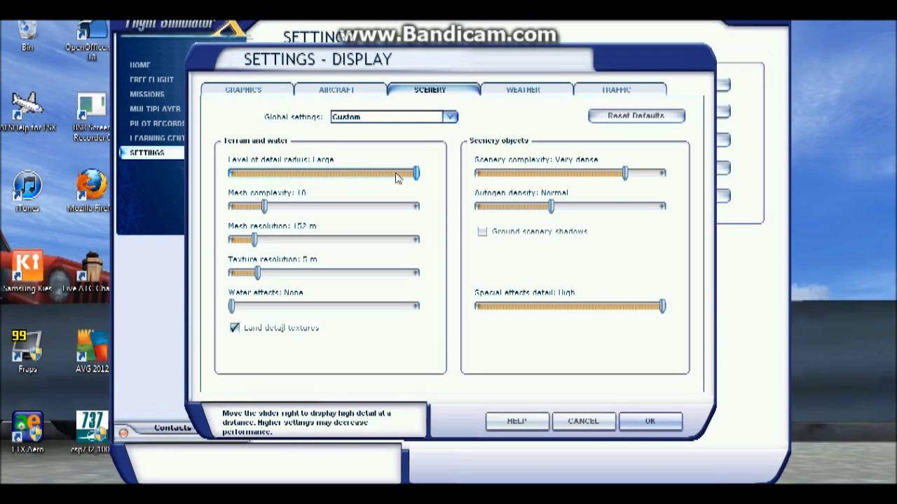
left_click(329, 176)
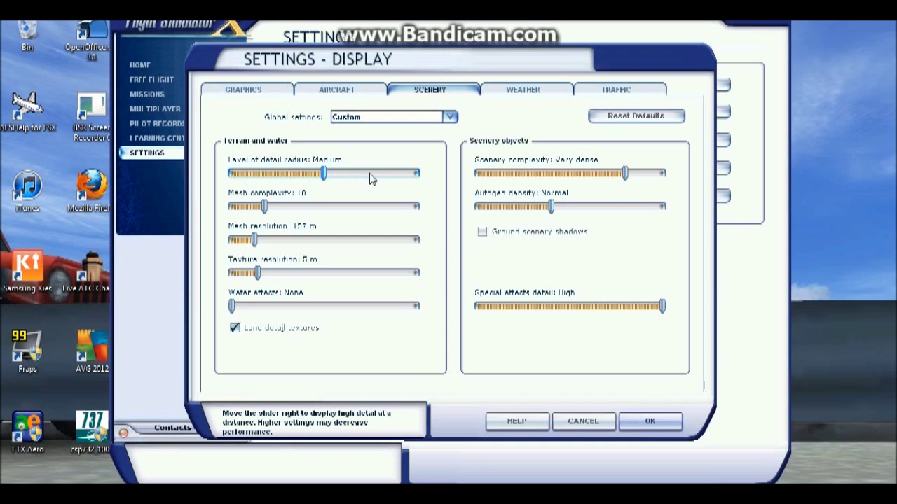
left_click(415, 178)
left_click(324, 175)
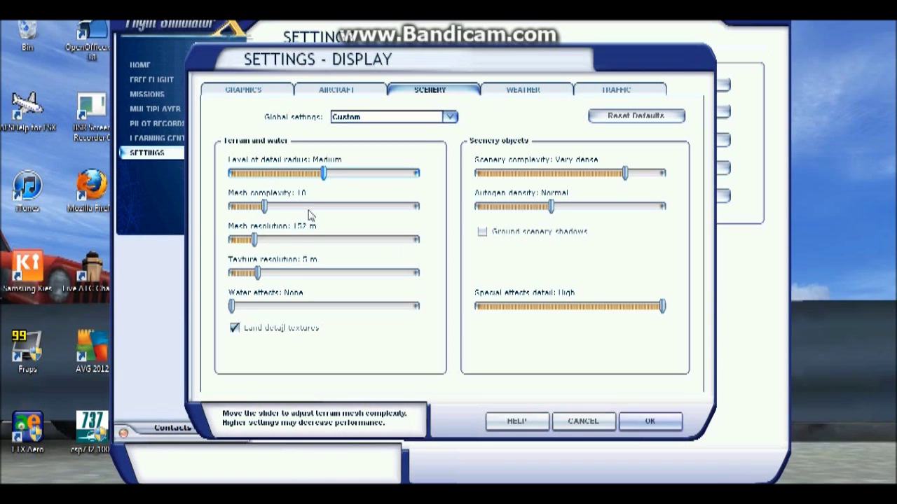
Set the terrain mesh complexity to 81, with a mesh resolution of 19 m and a texture resolution of 5 m
left_click_drag(322, 211, 360, 210)
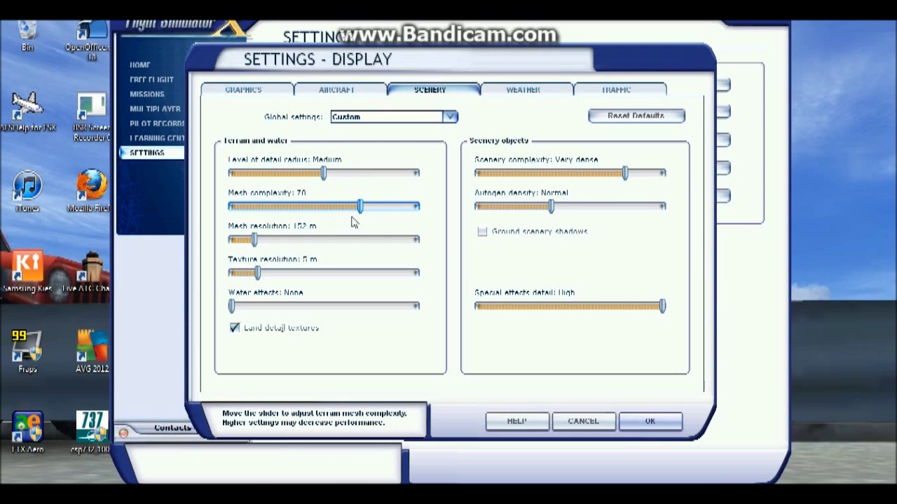
left_click(322, 239)
left_click(291, 274)
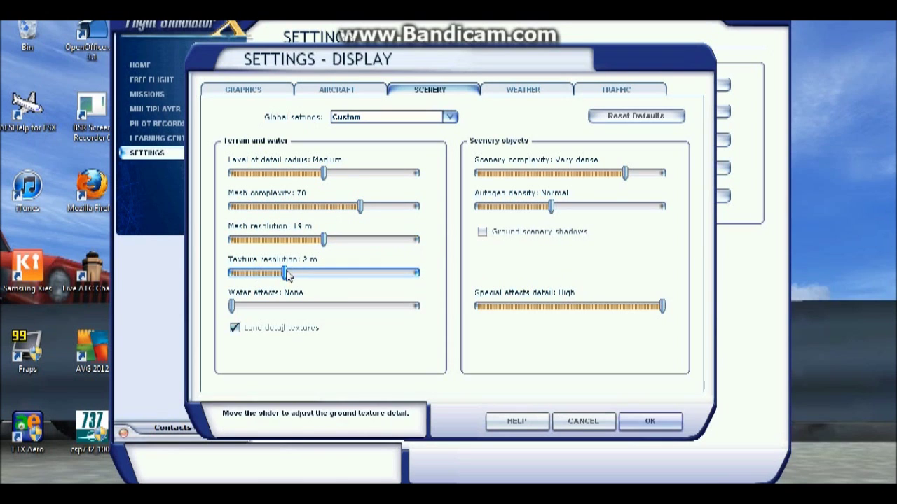
left_click(273, 277)
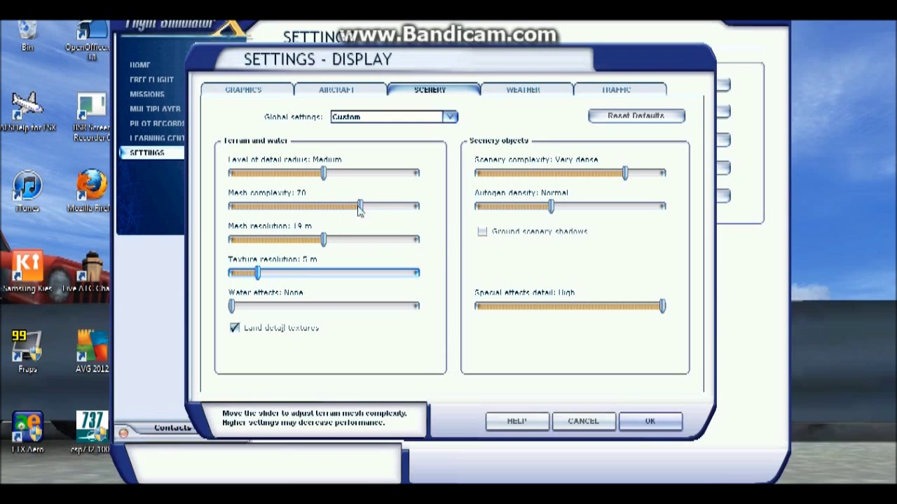
left_click(292, 208)
left_click_drag(350, 208, 382, 209)
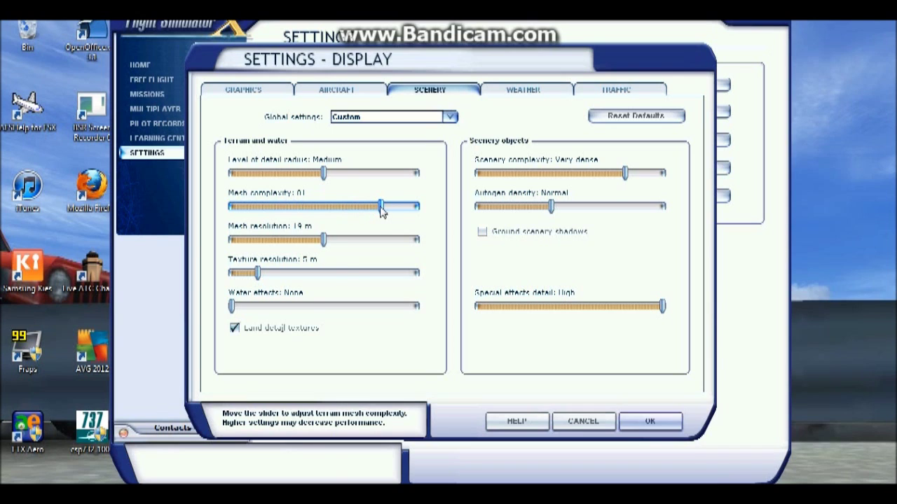
Try several water effects levels up to Max 2.x and set the water effects to Low 1.x
left_click(291, 306)
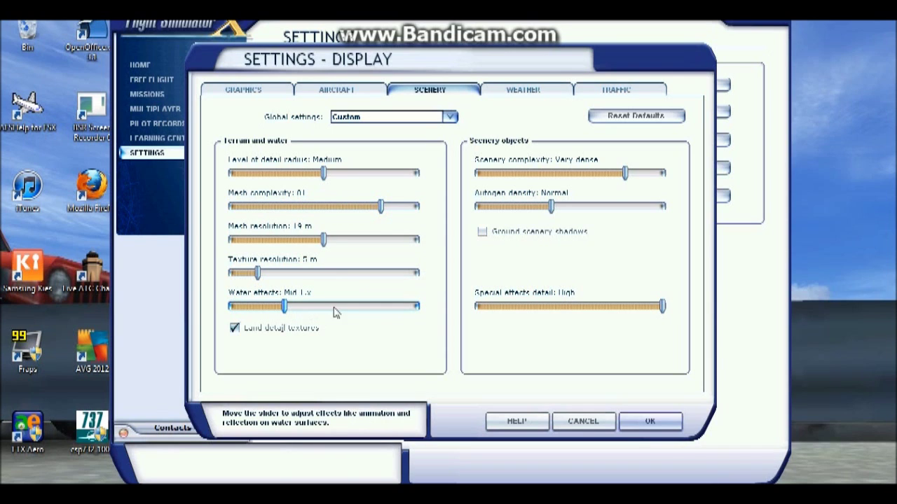
left_click(267, 306)
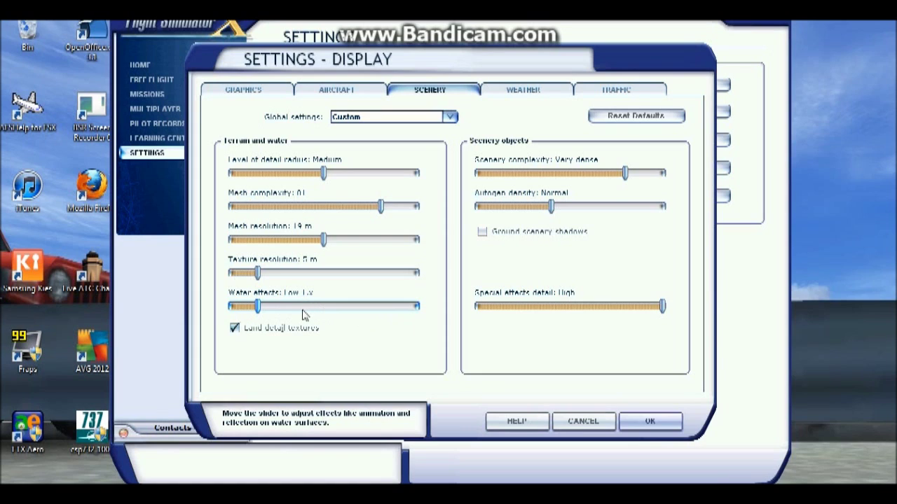
left_click(418, 309)
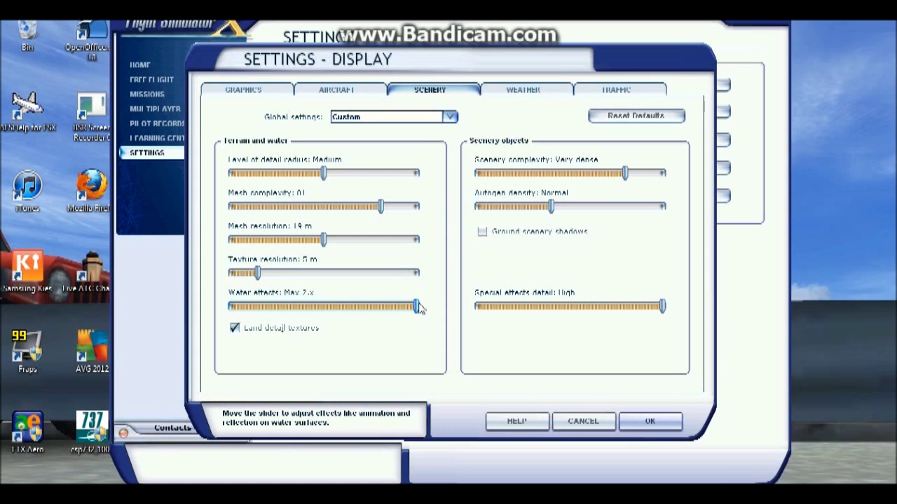
left_click(264, 307)
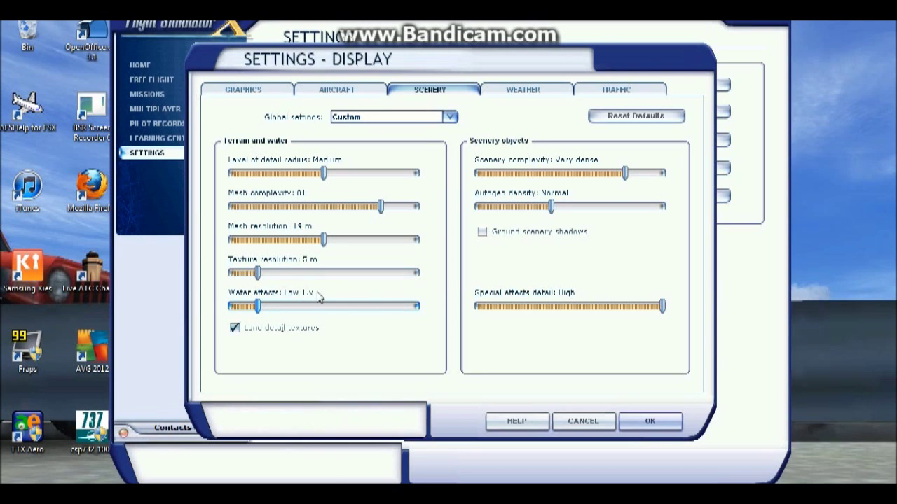
left_click_drag(324, 310, 390, 309)
left_click_drag(275, 313, 261, 309)
left_click(369, 310)
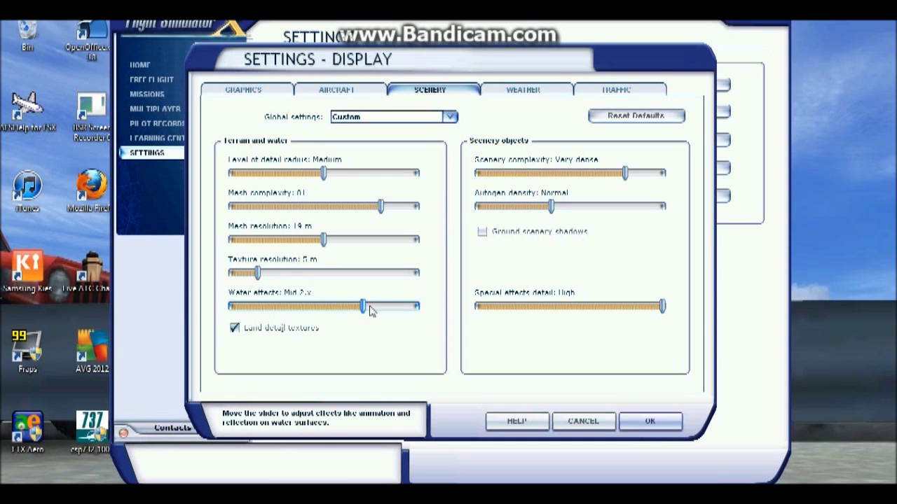
left_click(412, 309)
left_click(372, 310)
left_click(281, 312)
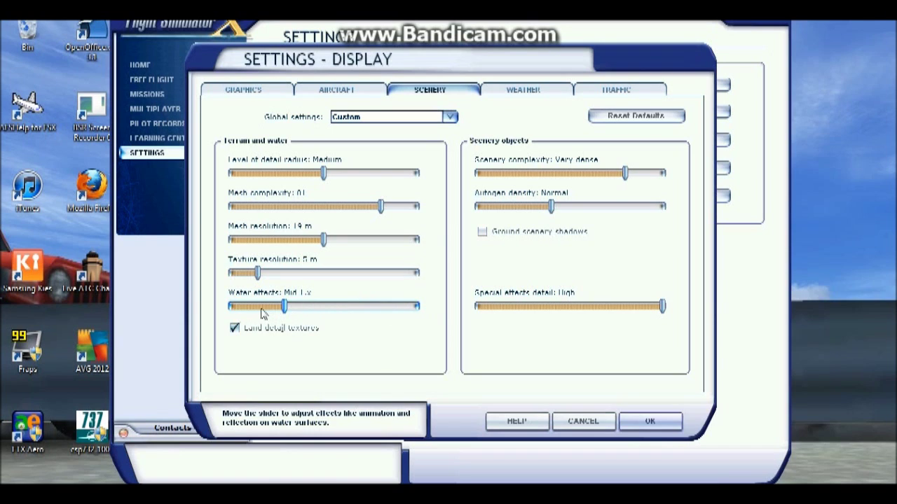
left_click(260, 312)
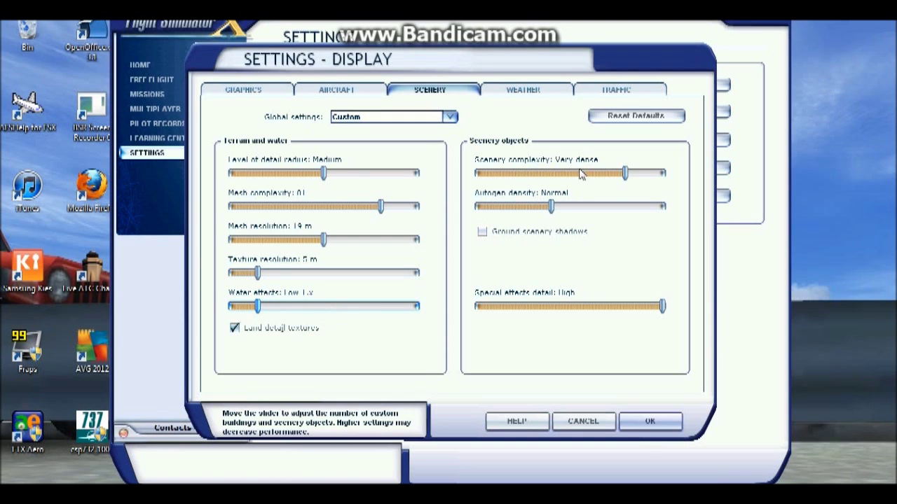
Set the scenery complexity to Dense, with autogen density at Normal and special effects detail at High
left_click(530, 175)
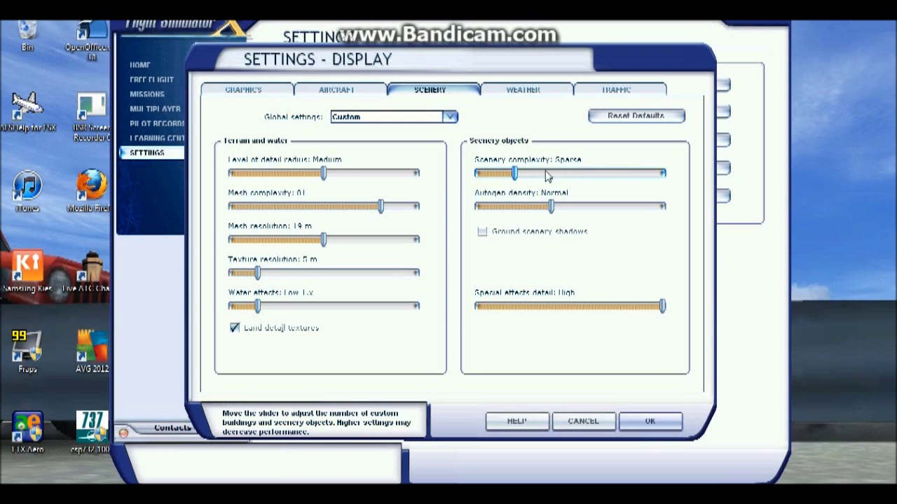
left_click(585, 175)
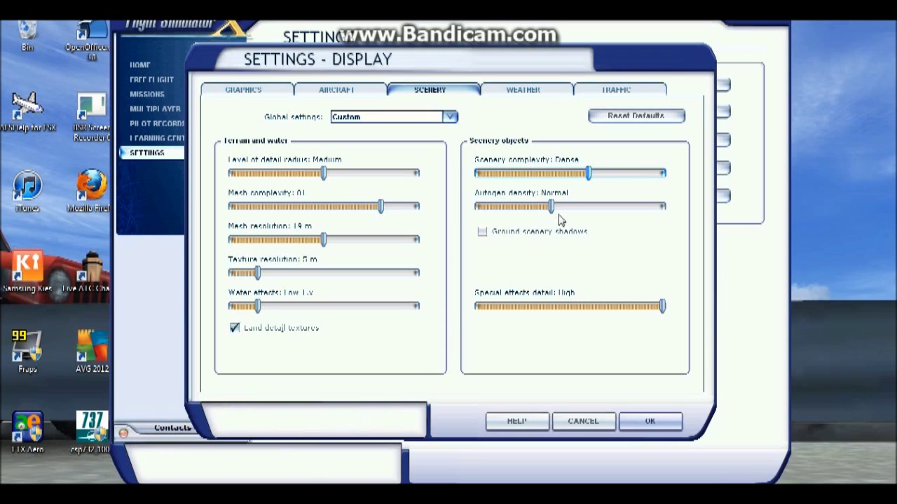
left_click(664, 208)
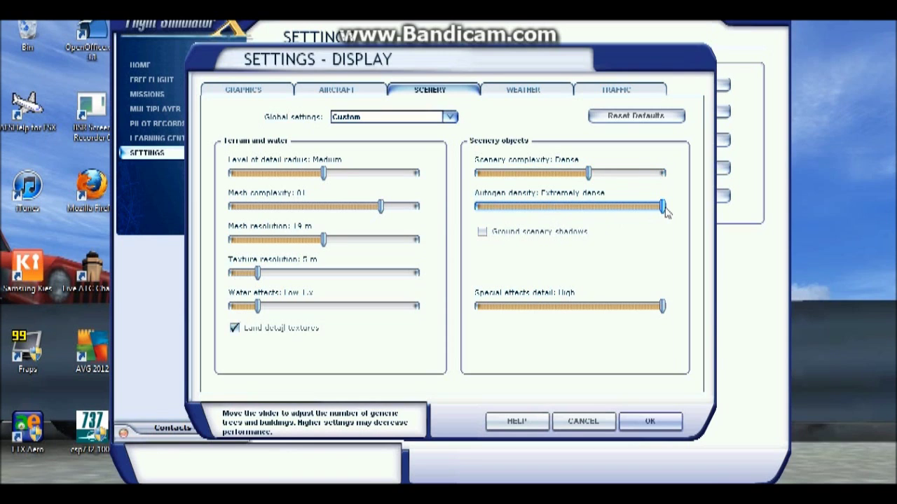
left_click(588, 208)
left_click(552, 208)
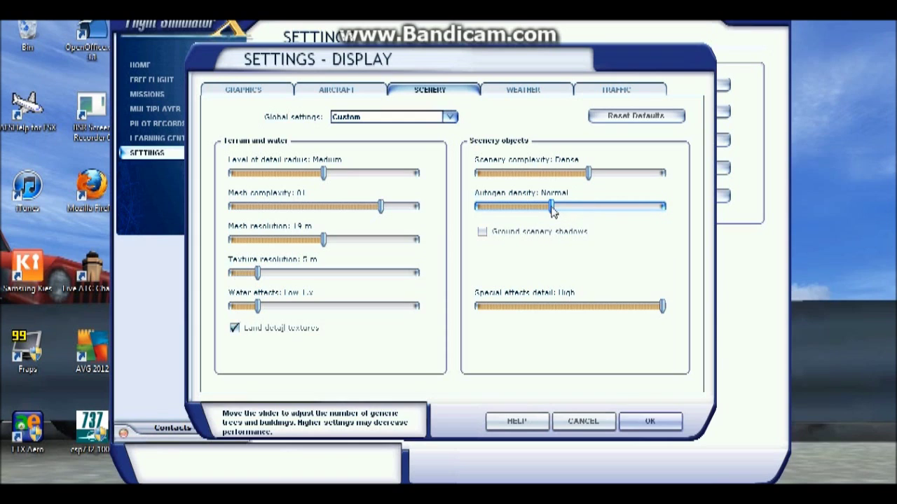
left_click(493, 212)
left_click(536, 210)
left_click(555, 212)
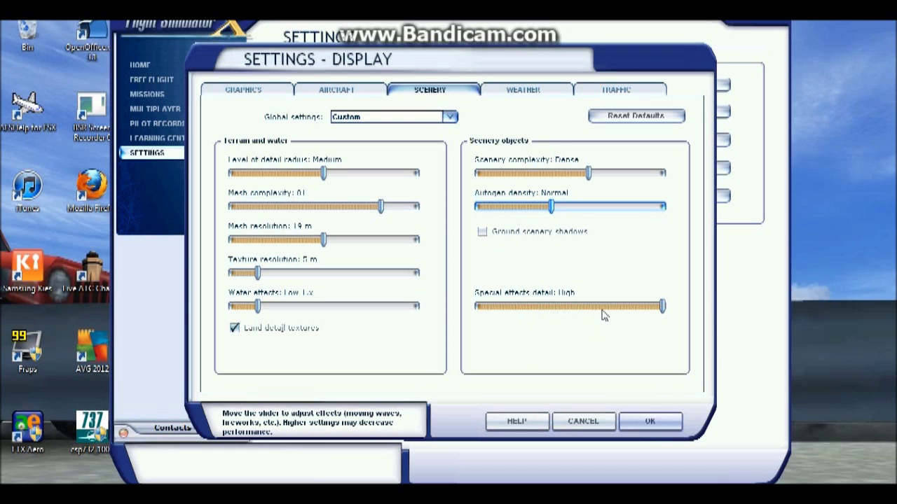
left_click(575, 313)
left_click(642, 311)
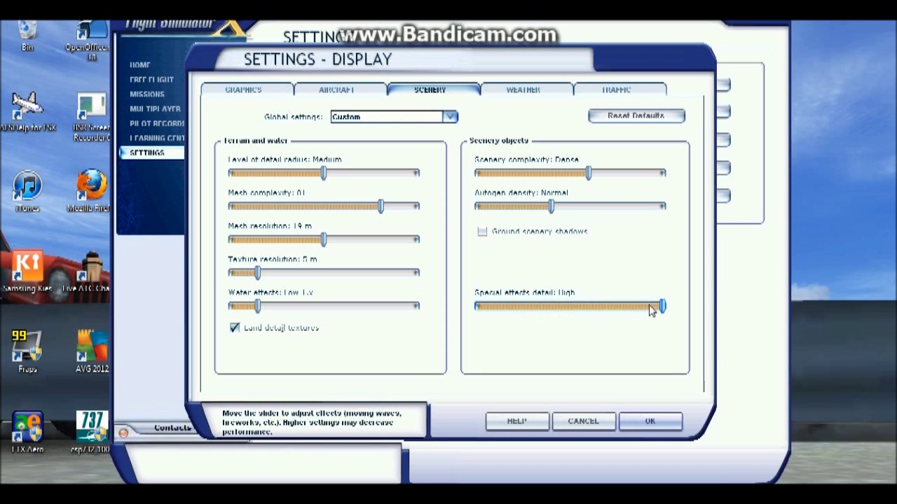
View the weather settings, and in the traffic settings try an airline traffic density of 100% before setting it to 0%
left_click(554, 91)
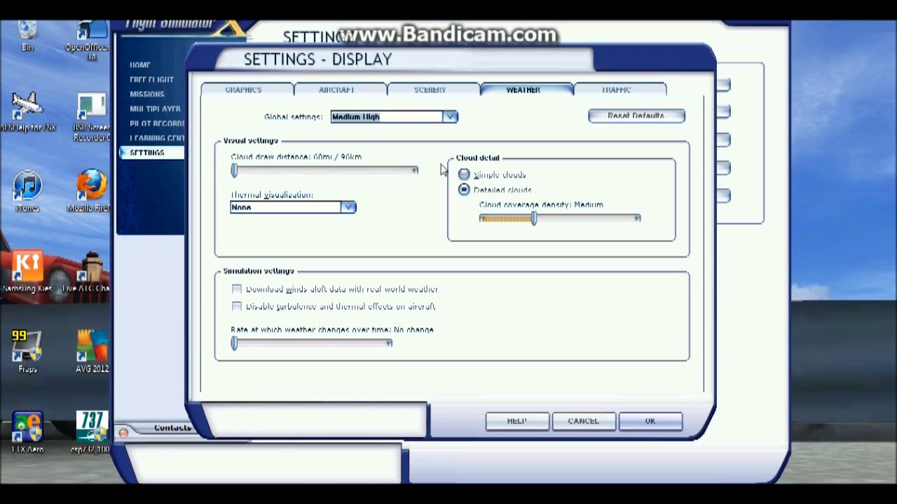
left_click(616, 91)
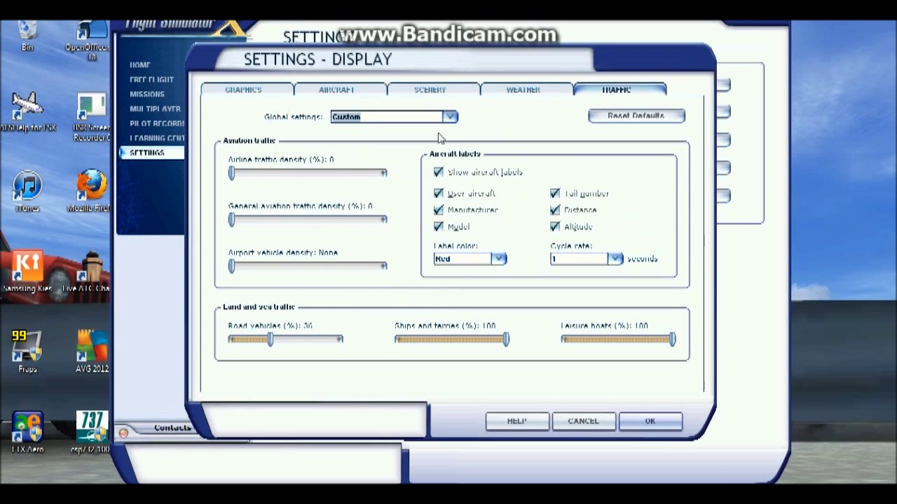
left_click(385, 179)
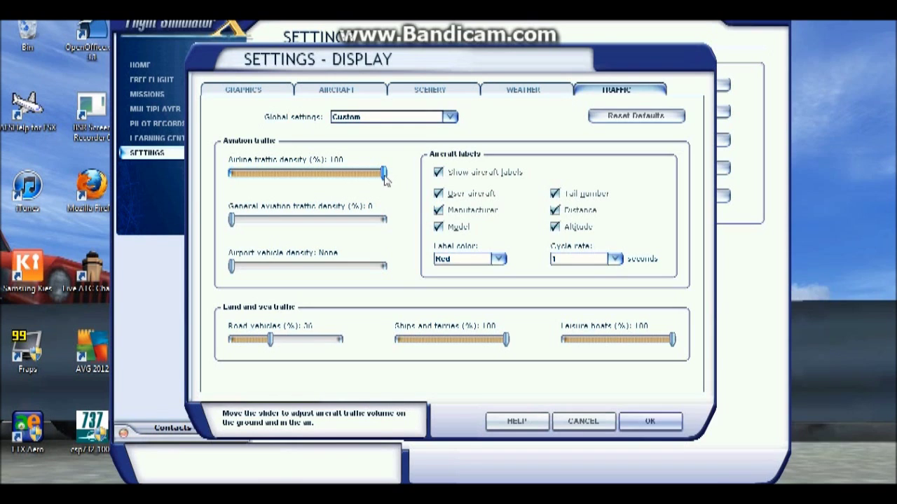
left_click(234, 175)
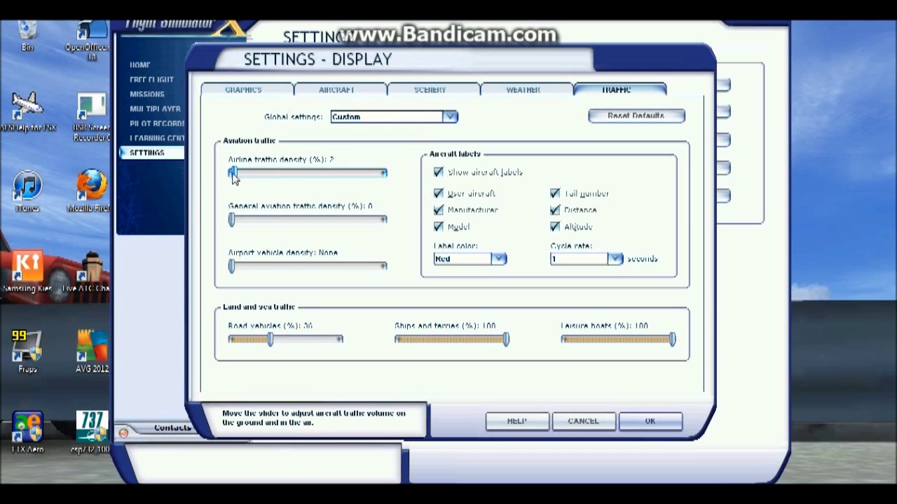
left_click_drag(233, 175, 225, 177)
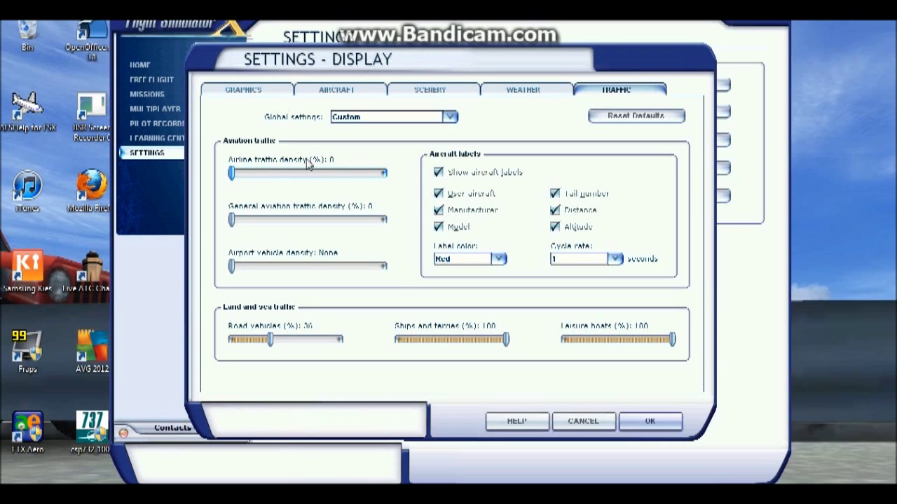
Try airline traffic densities including 100% and 74%, and return the airline traffic density to 0%
left_click(386, 176)
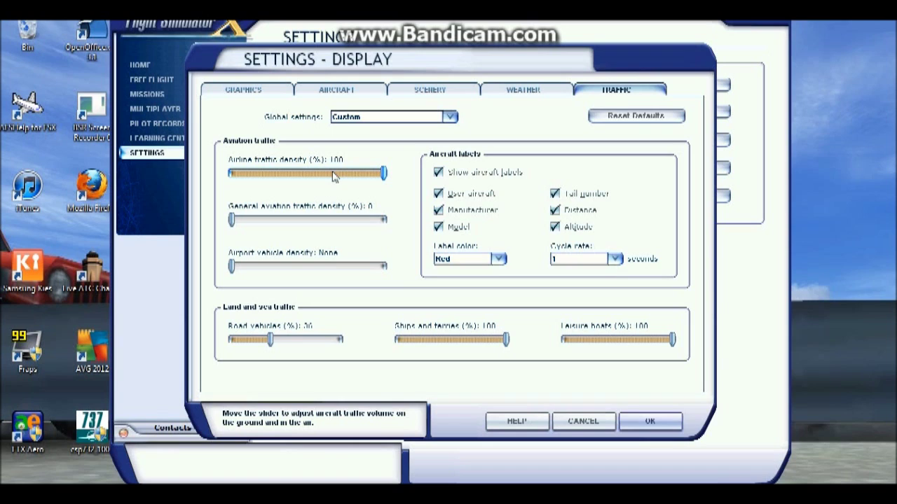
left_click(260, 175)
left_click(344, 175)
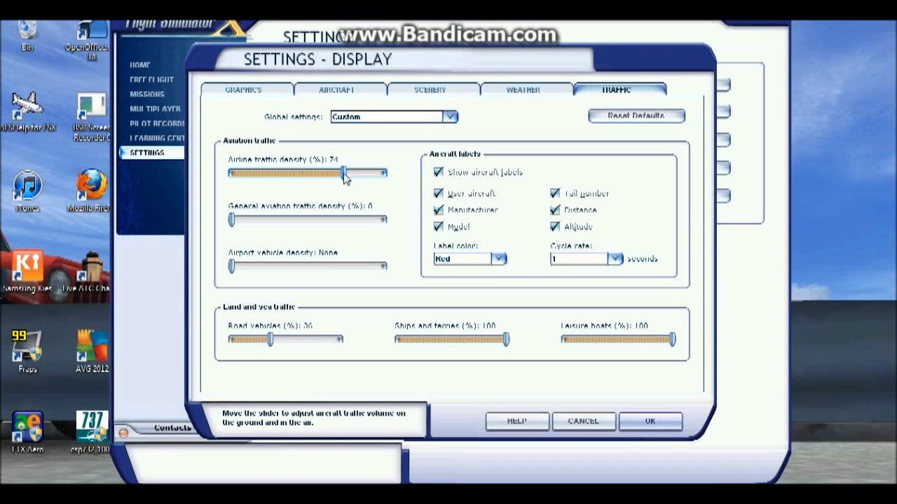
left_click(247, 175)
left_click(386, 174)
left_click(223, 175)
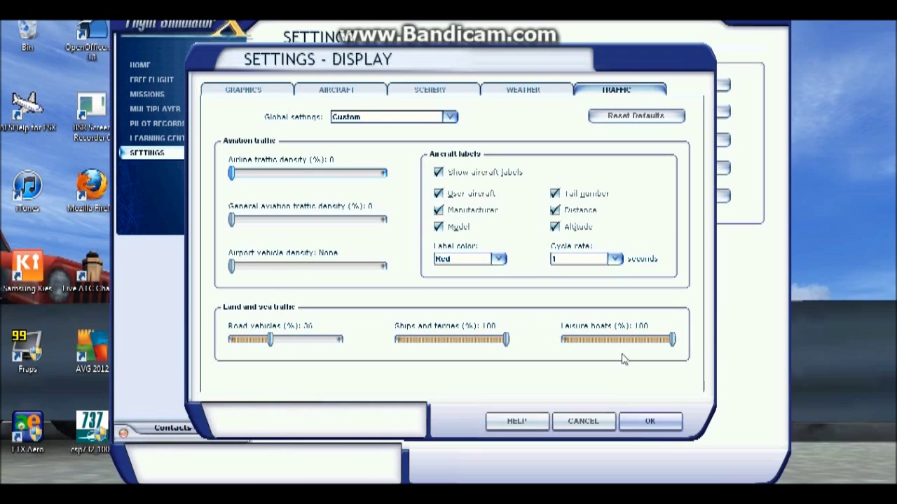
Try ships and ferries at 52%, leisure boats at 52% and road vehicles at 43%, and discard the display setting changes
left_click(456, 341)
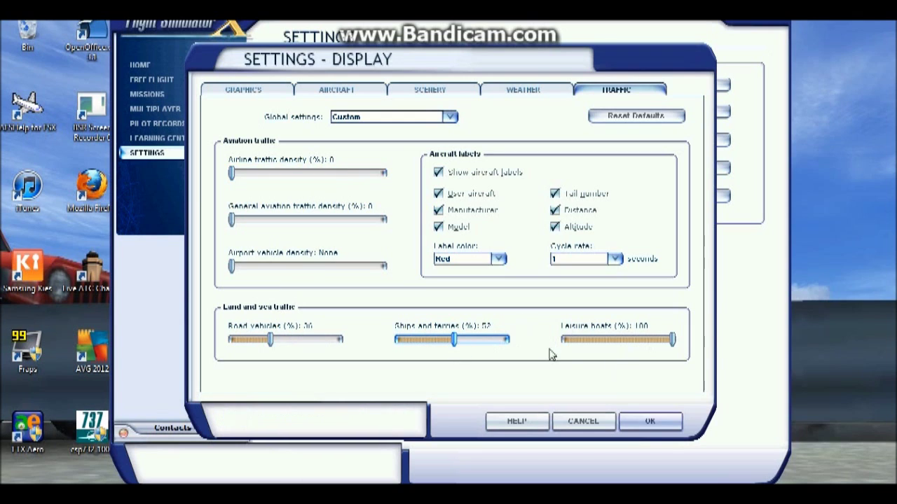
left_click(620, 341)
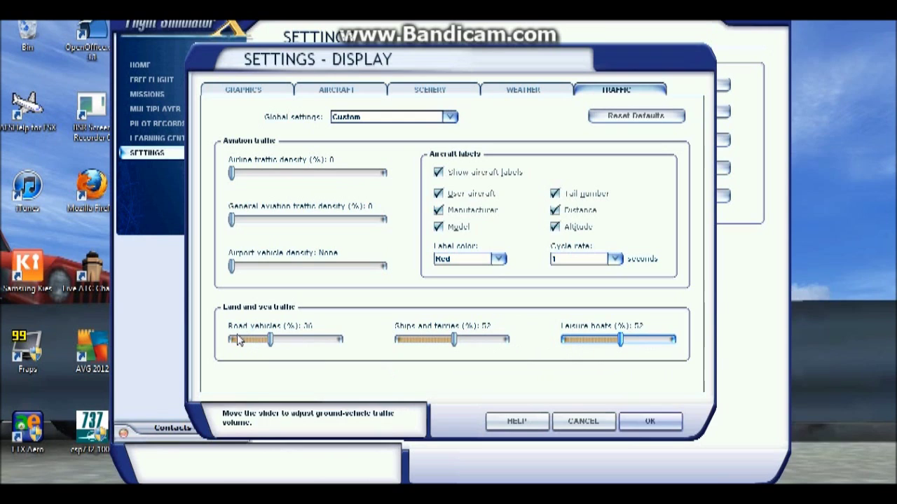
left_click_drag(235, 342, 278, 344)
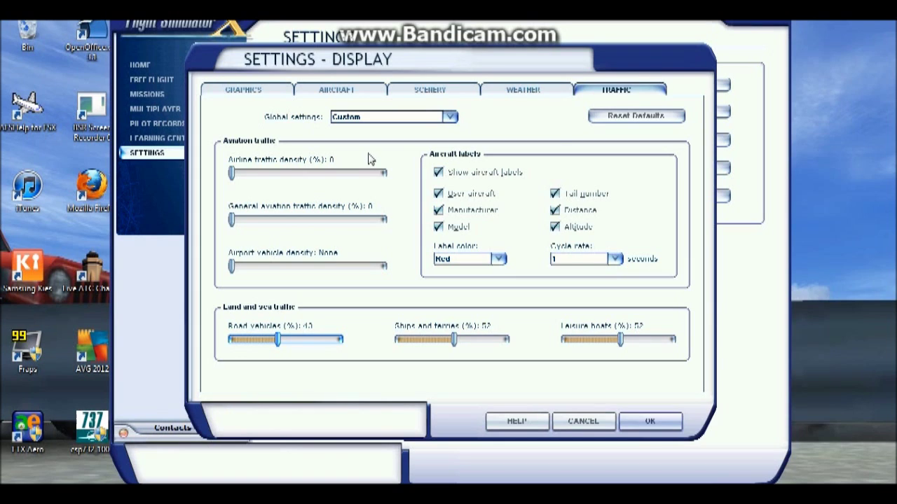
left_click(581, 422)
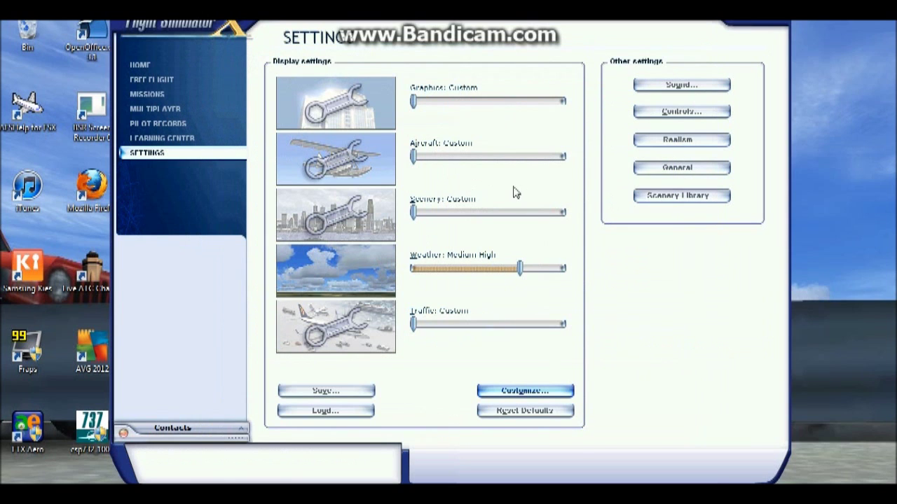